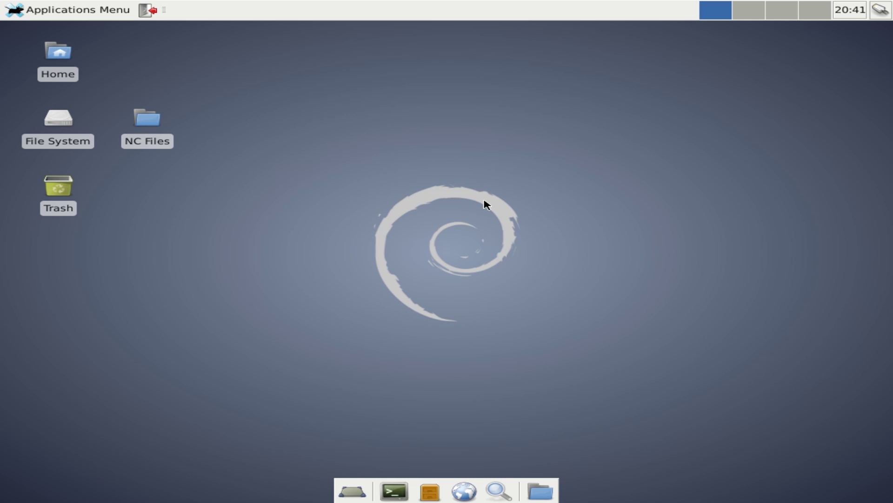
# Open the NC Files folder, browse its Lathe and Mill subfolders, then close it.
pyautogui.rightClick(143, 192)
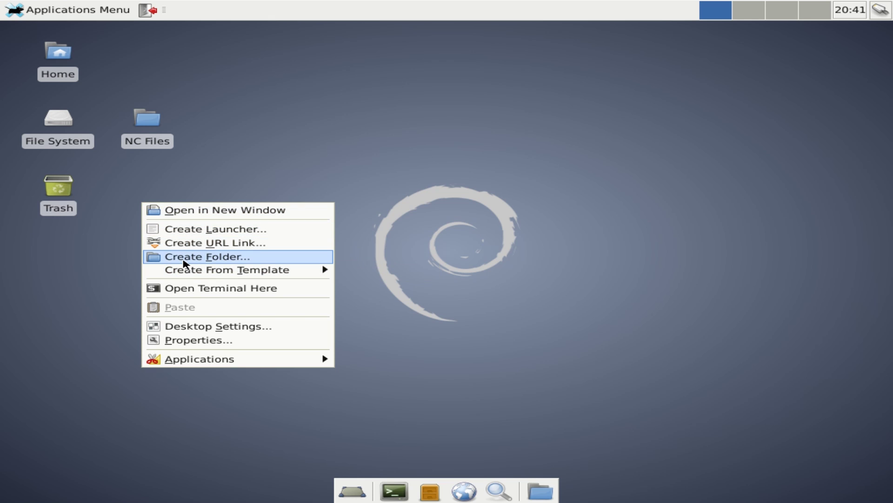
pyautogui.click(179, 179)
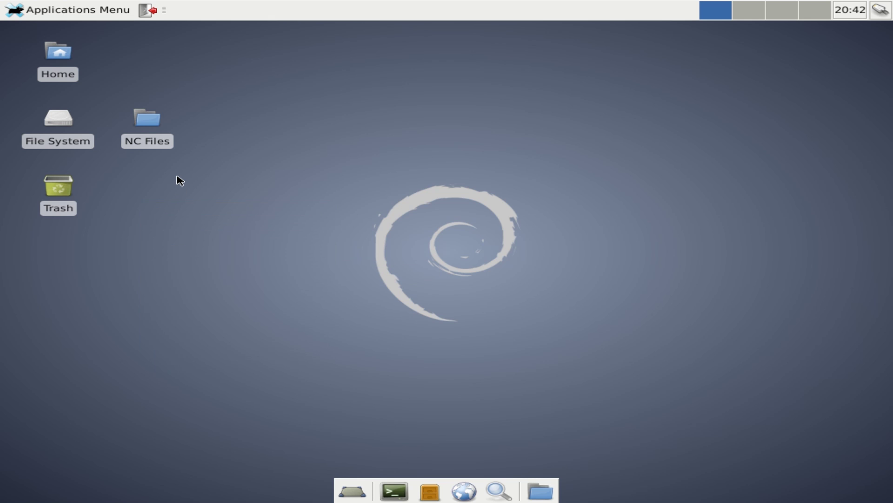
pyautogui.doubleClick(147, 118)
pyautogui.moveTo(260, 27); pyautogui.dragTo(375, 67)
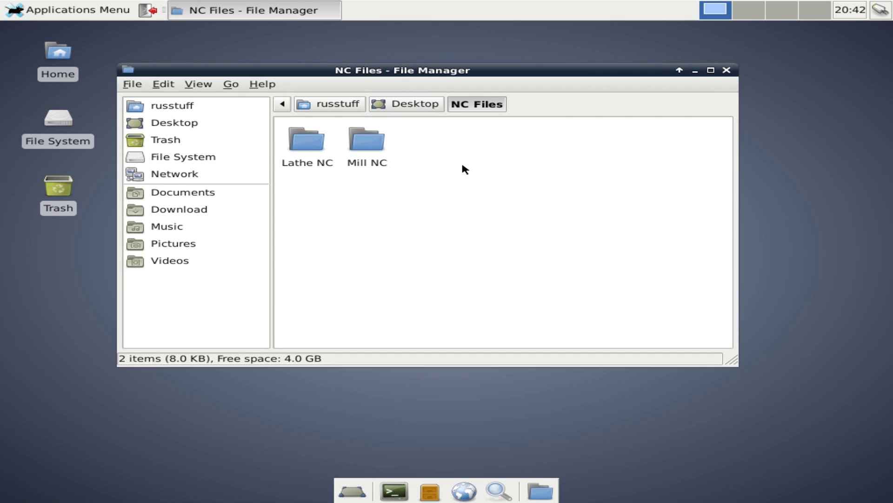
pyautogui.doubleClick(307, 139)
pyautogui.click(462, 104)
pyautogui.doubleClick(367, 140)
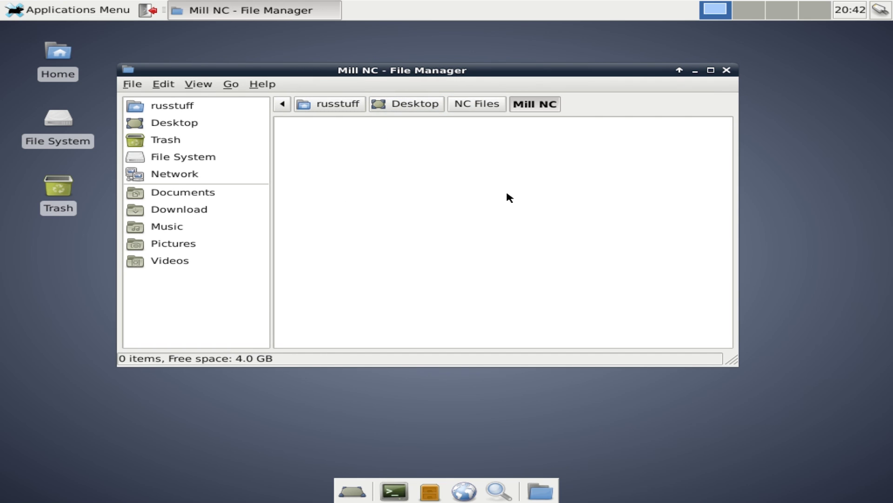
pyautogui.click(726, 70)
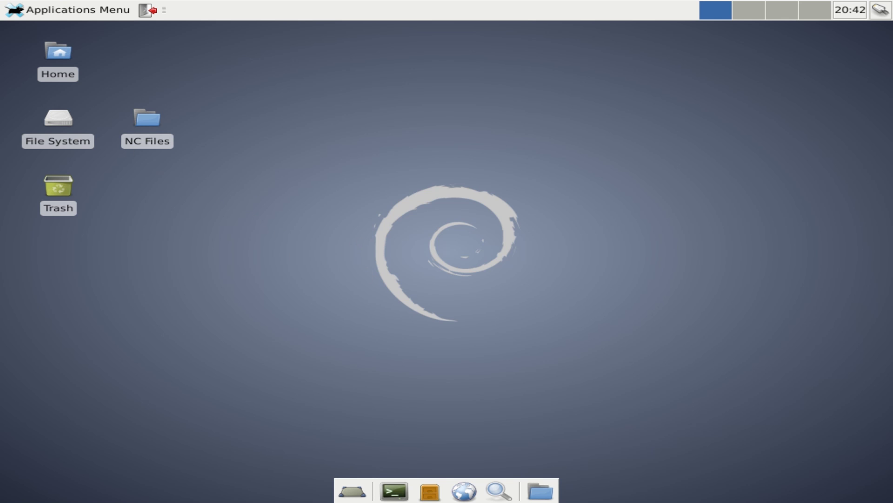
# Open, centre and close the home folder and File System windows in turn.
pyautogui.doubleClick(51, 52)
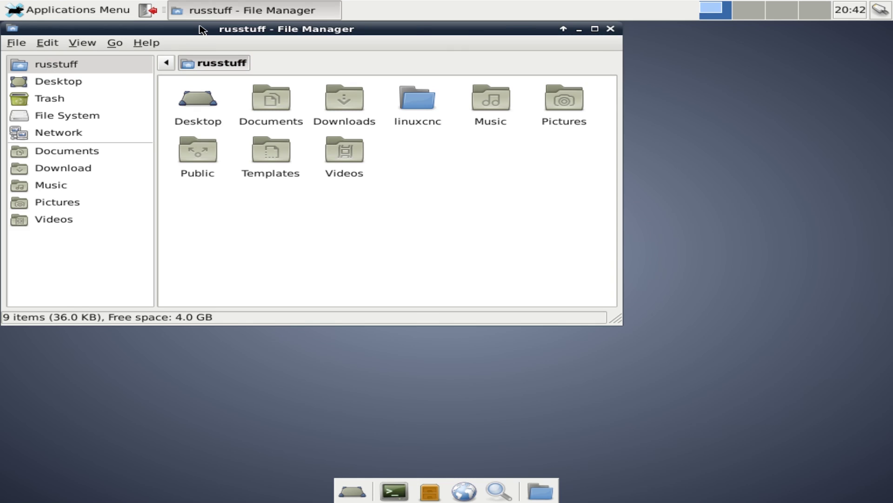
pyautogui.moveTo(202, 30); pyautogui.dragTo(349, 69)
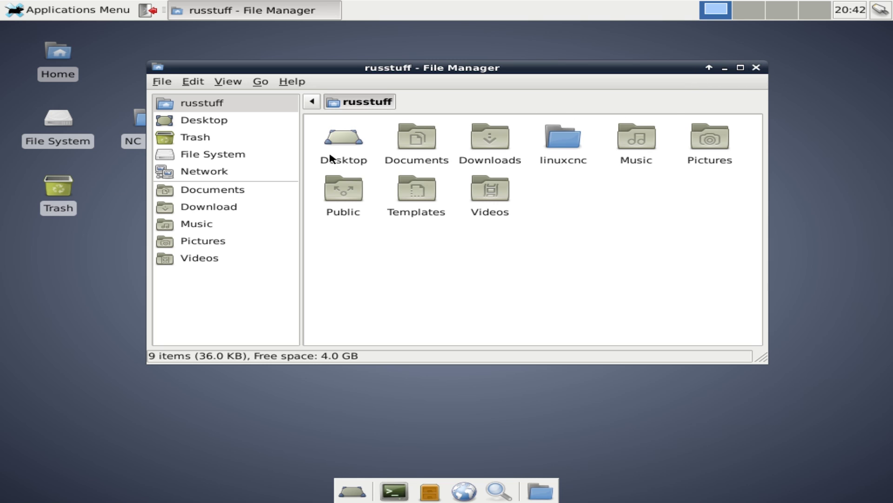
pyautogui.click(757, 68)
pyautogui.doubleClick(44, 133)
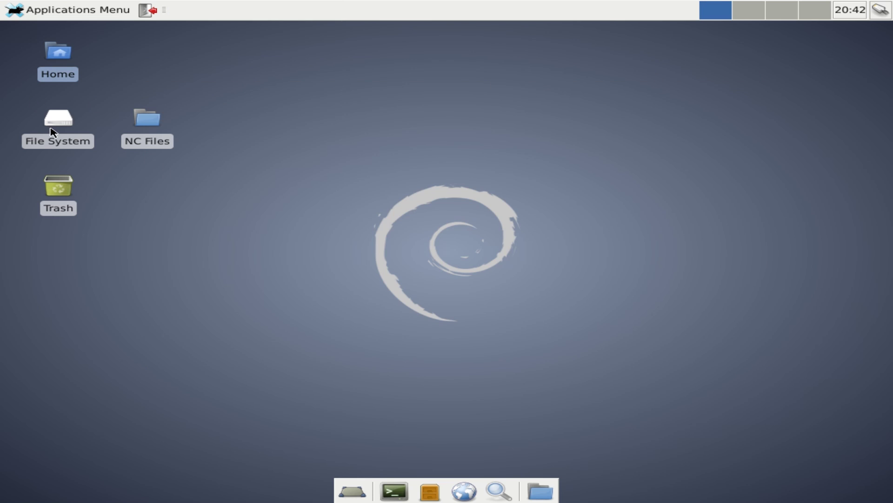
pyautogui.moveTo(354, 38); pyautogui.dragTo(514, 98)
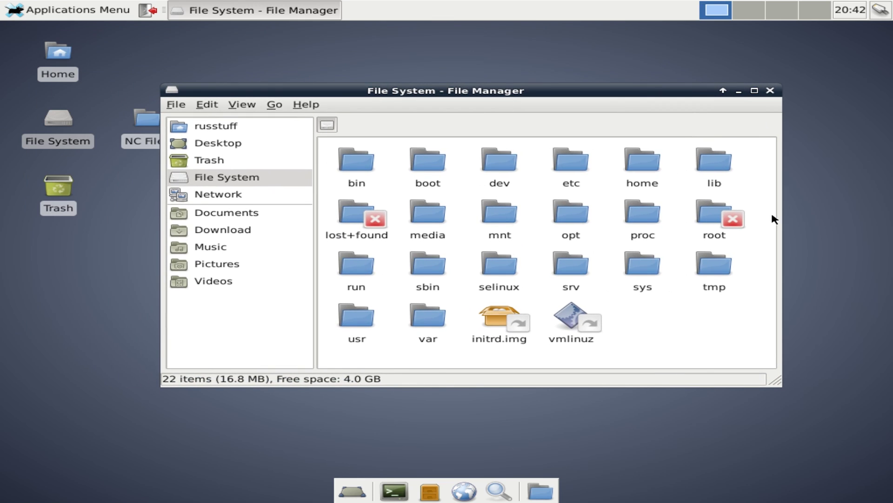
pyautogui.click(771, 91)
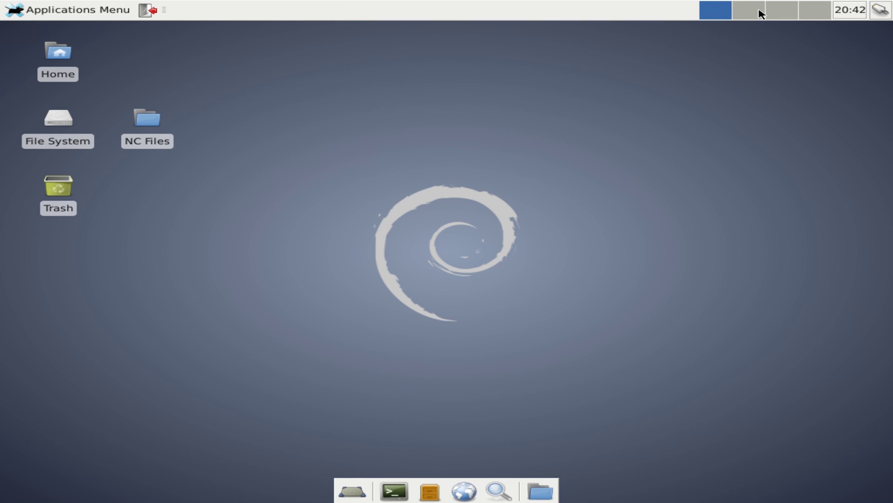
# Reopen File System on workspace 1 and NC Files on workspace 2, centring both.
pyautogui.doubleClick(57, 121)
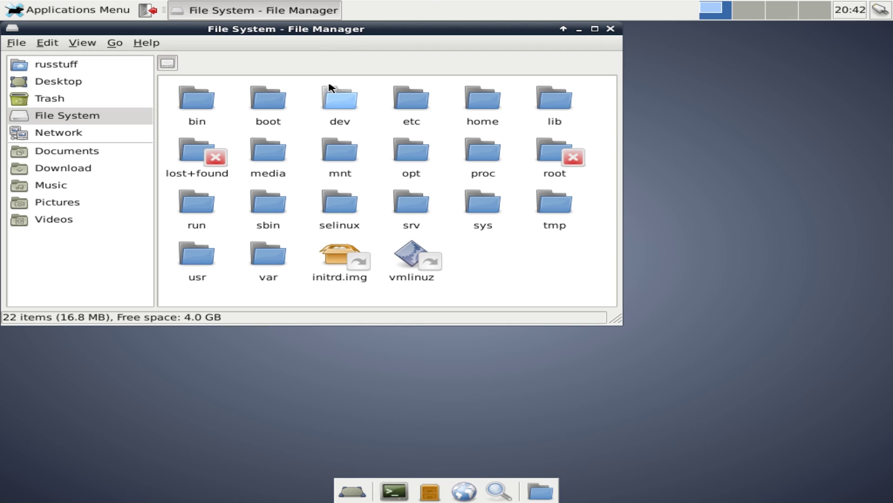
pyautogui.moveTo(329, 29); pyautogui.dragTo(461, 97)
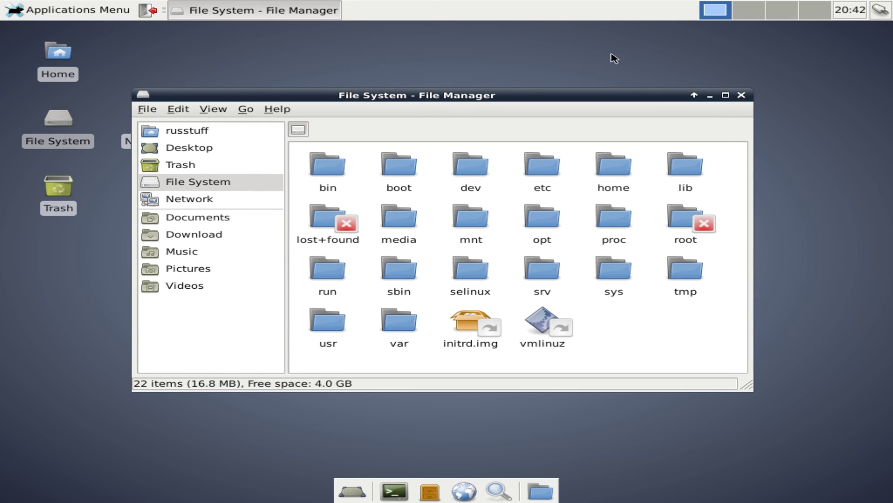
pyautogui.click(748, 11)
pyautogui.click(164, 128)
pyautogui.doubleClick(163, 128)
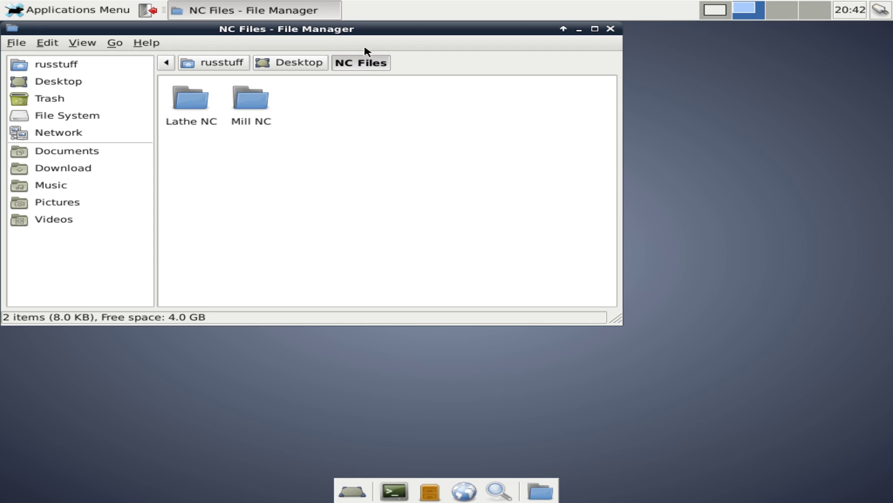
pyautogui.moveTo(367, 36); pyautogui.dragTo(514, 89)
# Launch the Iceweasel browser on the third workspace and cycle through the workspaces.
pyautogui.click(780, 13)
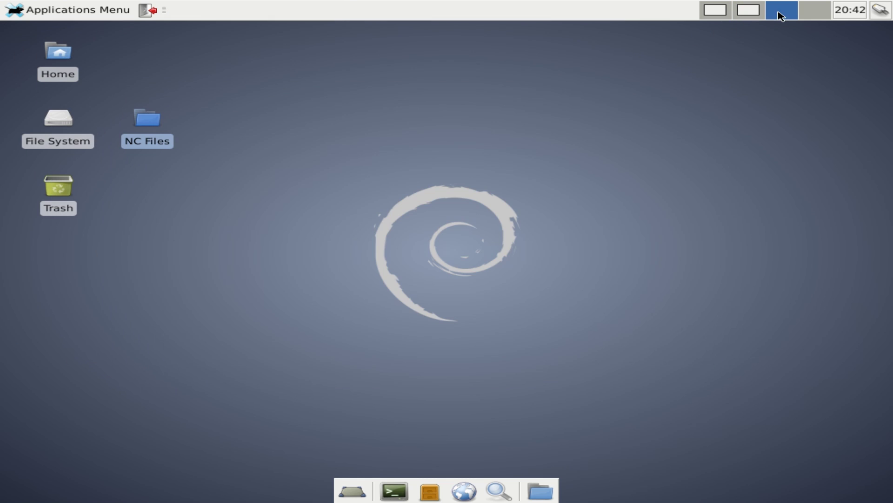
pyautogui.click(464, 487)
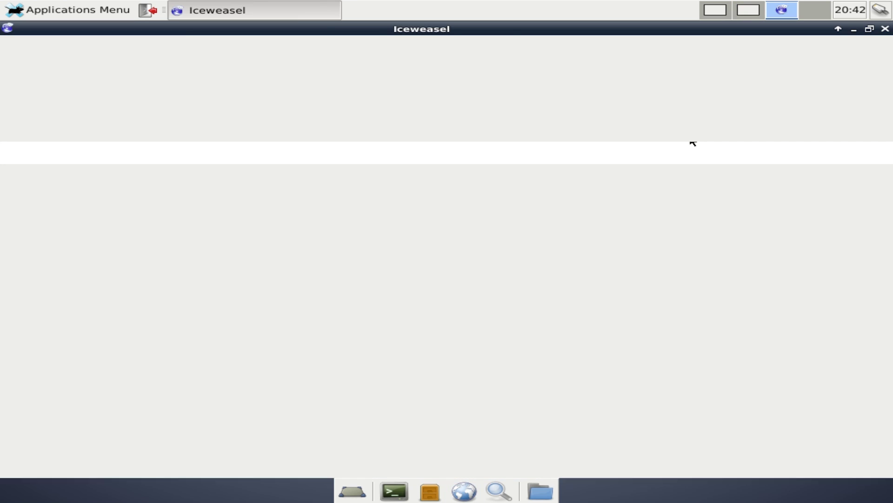
pyautogui.click(746, 13)
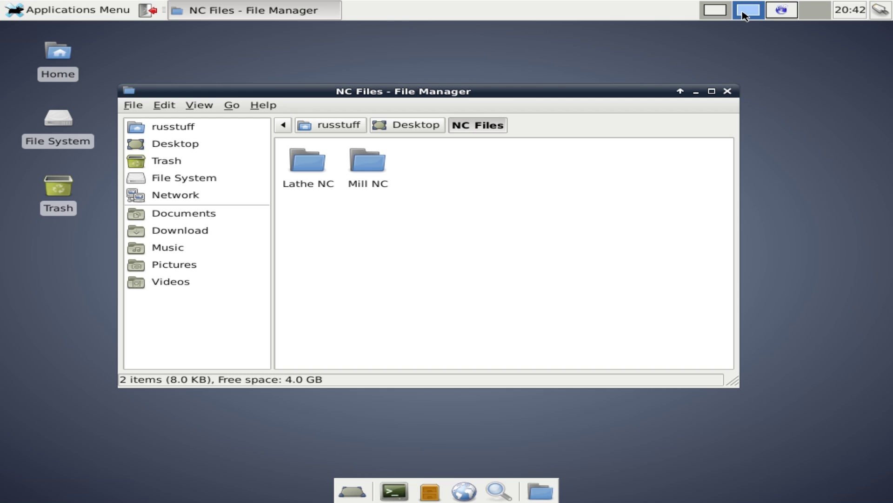
pyautogui.click(775, 13)
pyautogui.click(749, 13)
# Close the File System window, then close the Iceweasel browser on the third workspace.
pyautogui.click(723, 16)
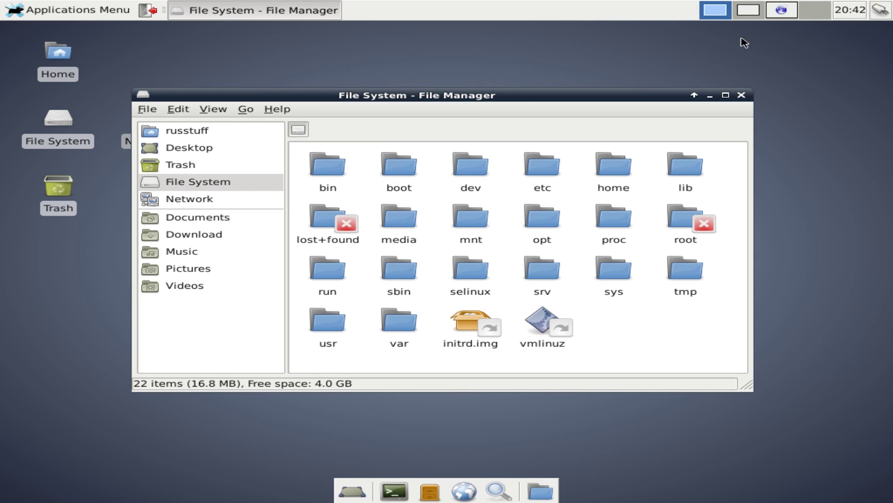
pyautogui.click(741, 94)
pyautogui.click(745, 17)
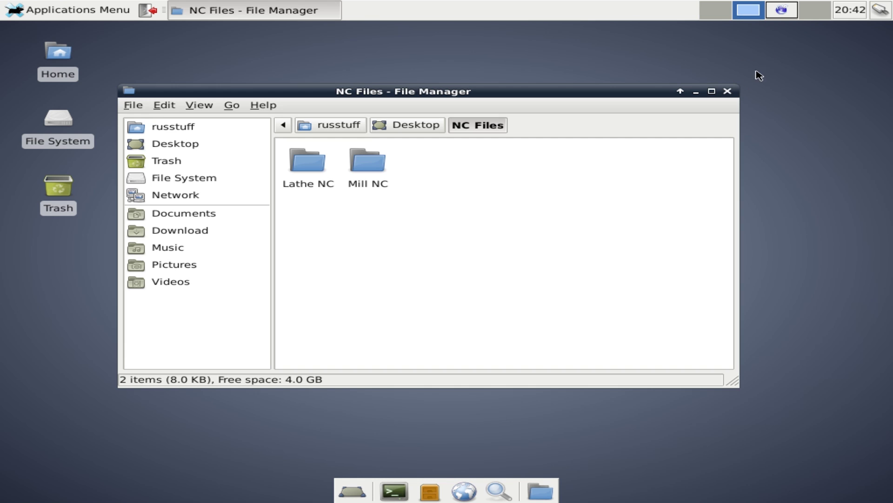
pyautogui.click(782, 14)
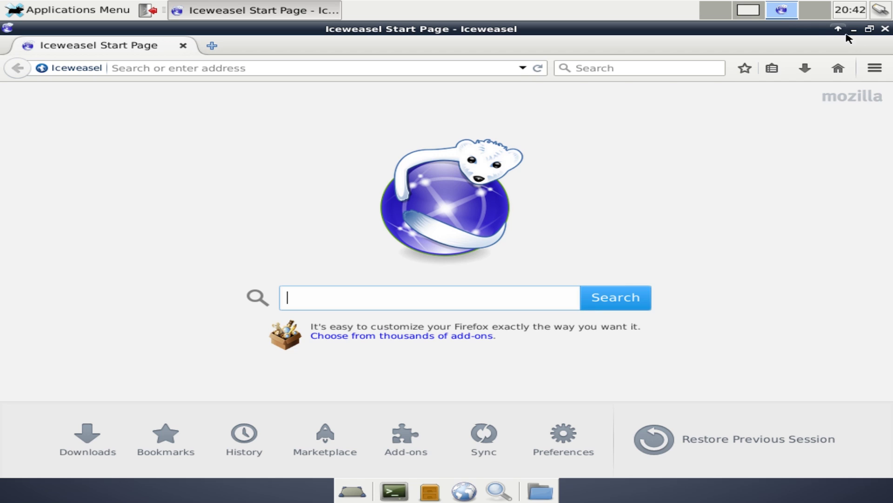
pyautogui.click(885, 31)
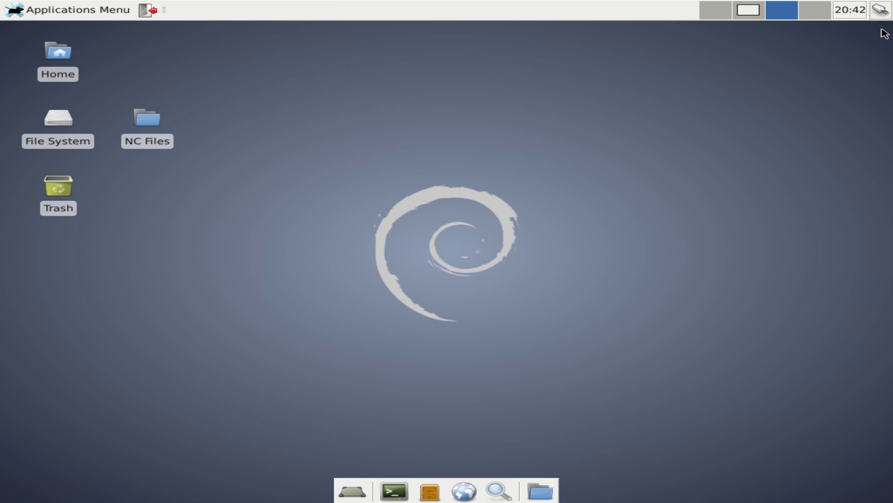
# Close the NC Files window on the second workspace and bring up the Applications Menu.
pyautogui.click(750, 17)
pyautogui.moveTo(376, 93); pyautogui.dragTo(430, 125)
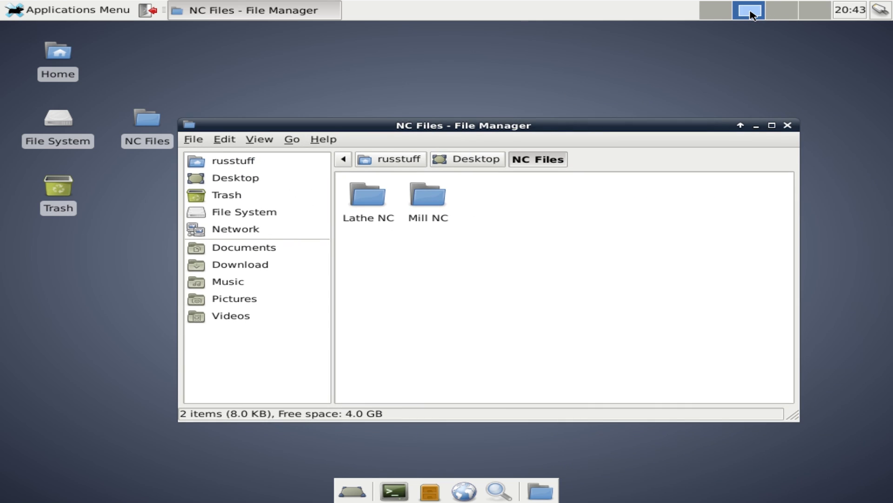
pyautogui.click(780, 10)
pyautogui.click(749, 10)
pyautogui.click(789, 125)
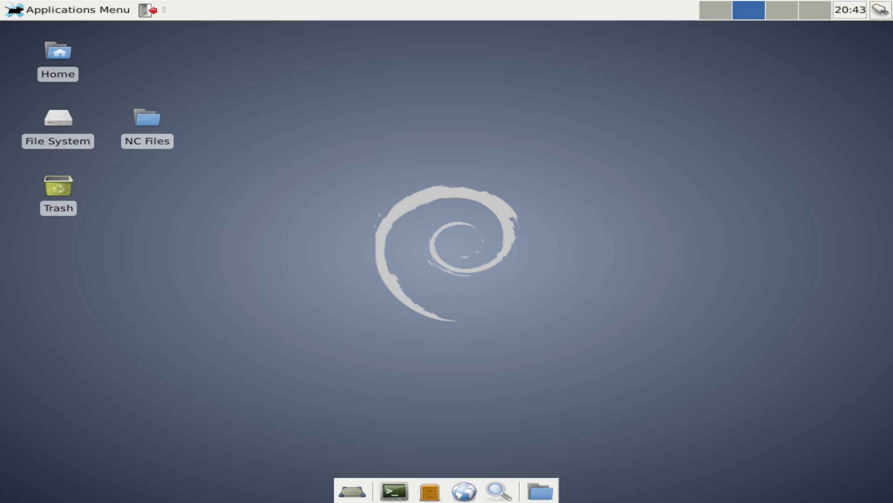
pyautogui.click(56, 10)
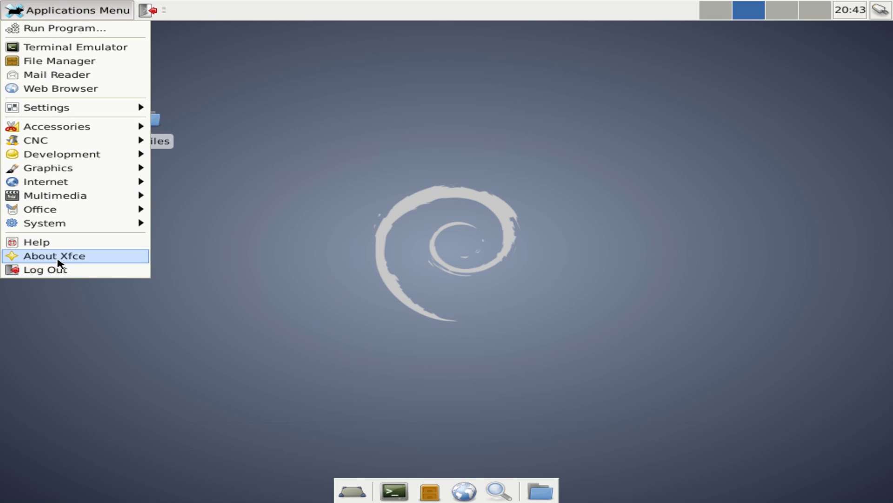
# From workspace 1's Applications Menu, launch the LinuxCNC Configuration Selector under CNC.
pyautogui.moveTo(61, 215)
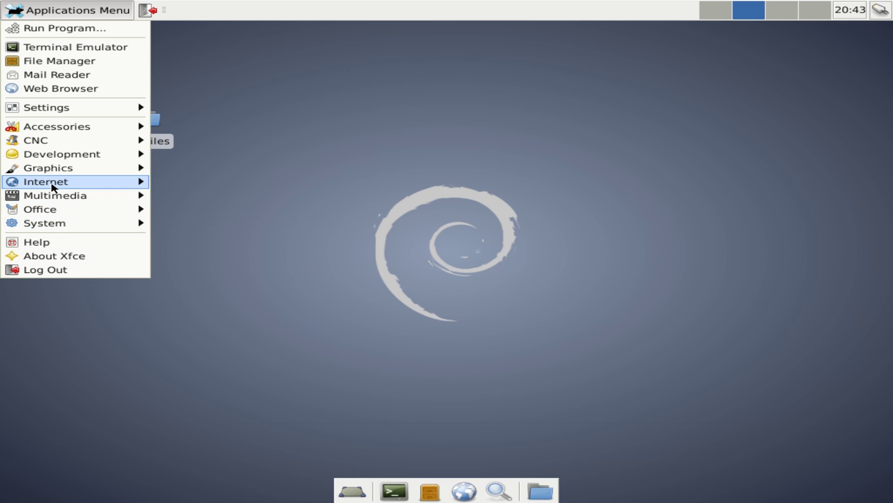
pyautogui.moveTo(51, 173)
pyautogui.moveTo(64, 144)
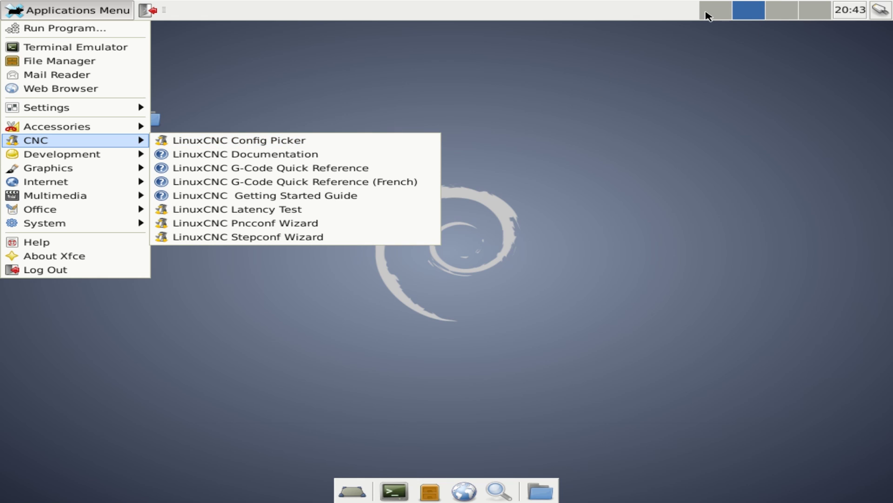
pyautogui.click(706, 15)
pyautogui.click(707, 15)
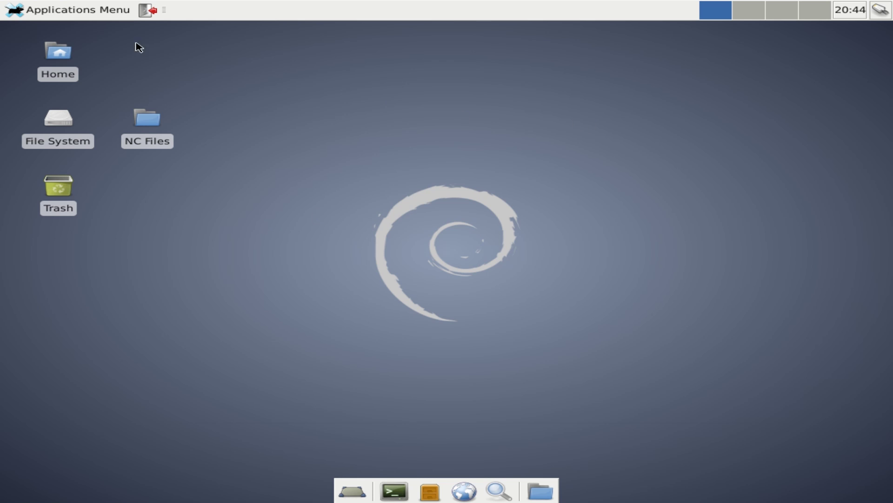
pyautogui.click(40, 13)
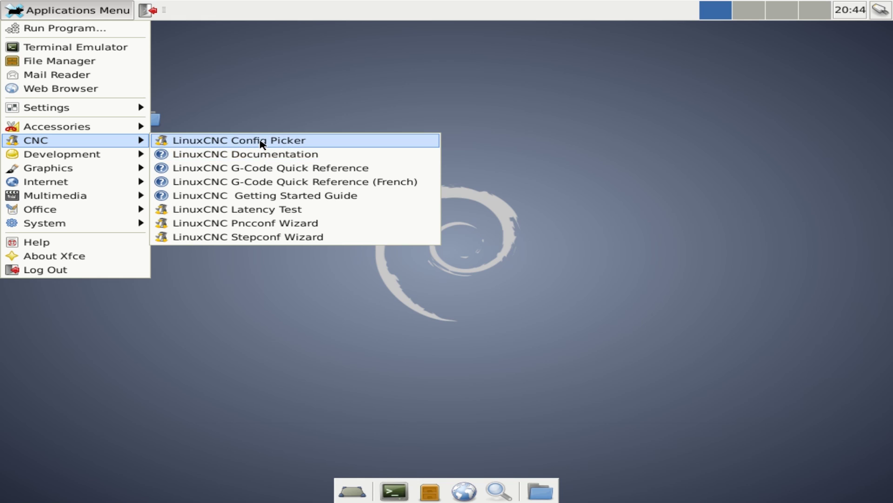
pyautogui.click(259, 140)
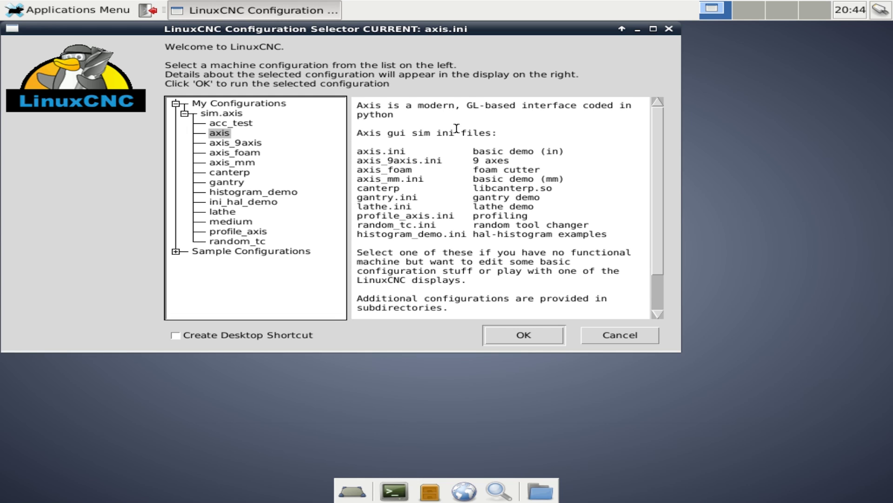
# Expand Sample Configurations and start the sim.axis 'axis' configuration.
pyautogui.click(176, 252)
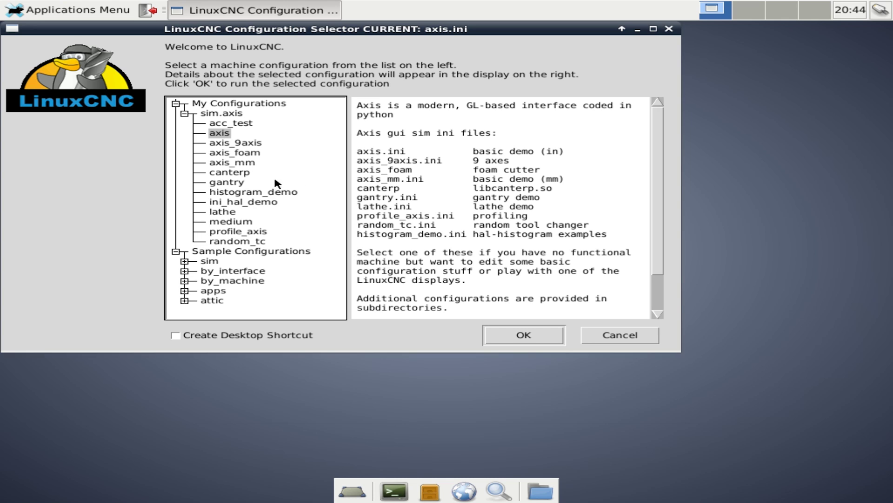
pyautogui.doubleClick(222, 136)
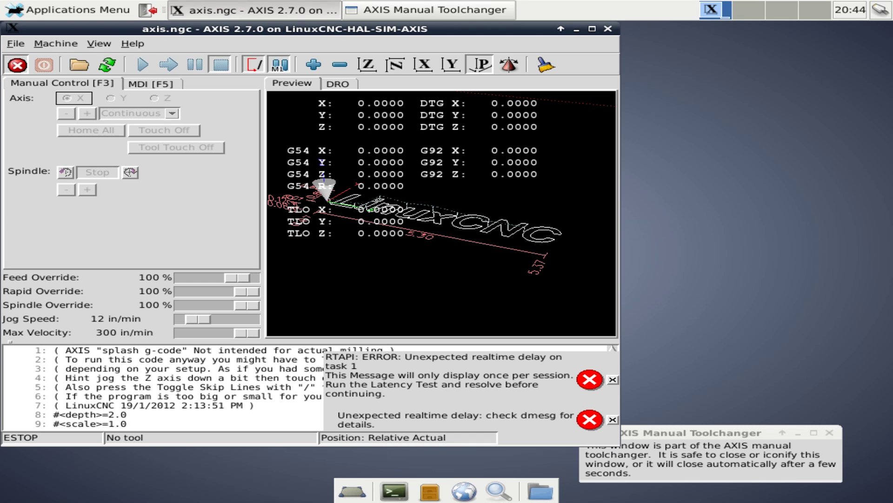
# Maximize AXIS, zoom and tilt the toolpath preview to a top-down view, then close LinuxCNC.
pyautogui.click(592, 29)
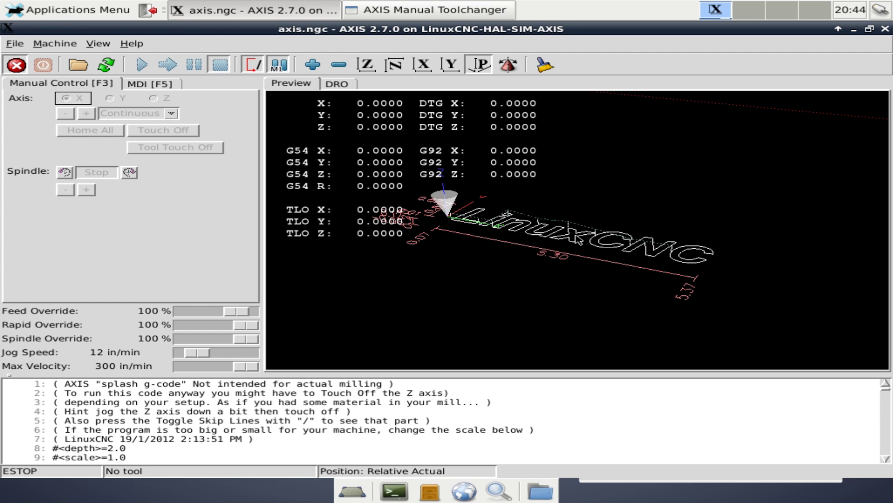
pyautogui.scroll(3, 580, 240)
pyautogui.scroll(-5, 563, 256)
pyautogui.moveTo(566, 250); pyautogui.dragTo(590, 254, button='middle')
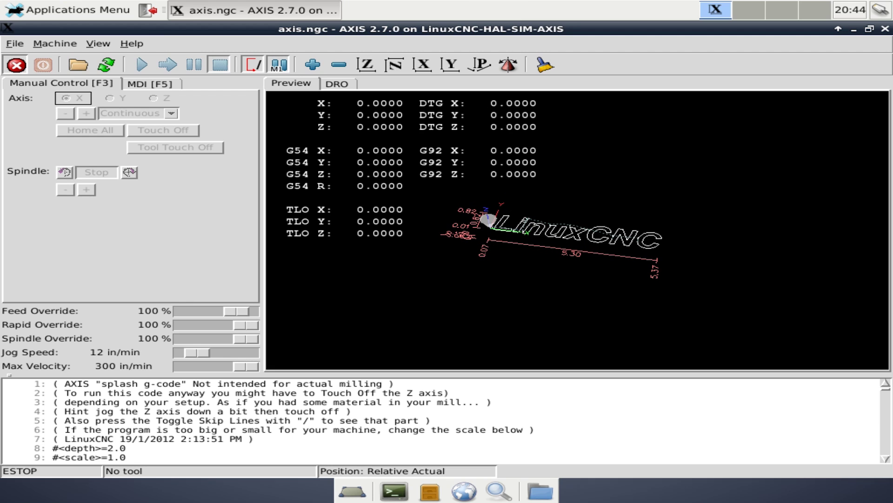
pyautogui.click(885, 29)
pyautogui.click(309, 284)
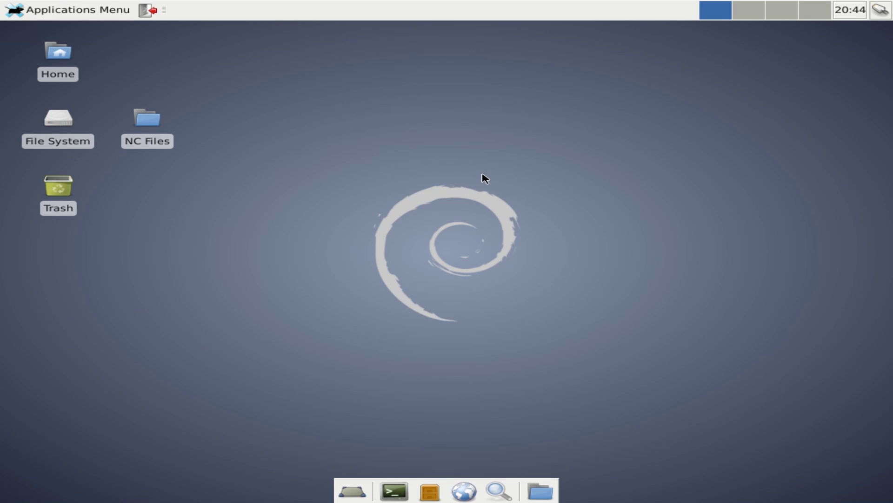
pyautogui.doubleClick(57, 52)
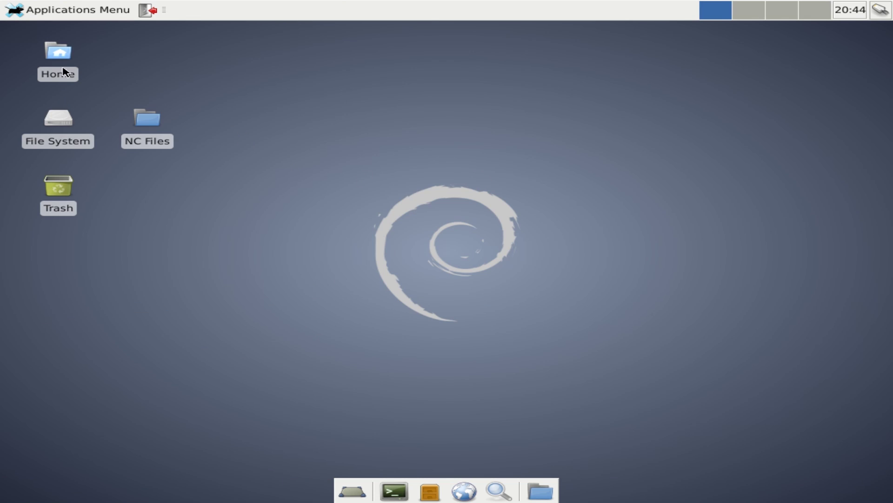
pyautogui.doubleClick(418, 97)
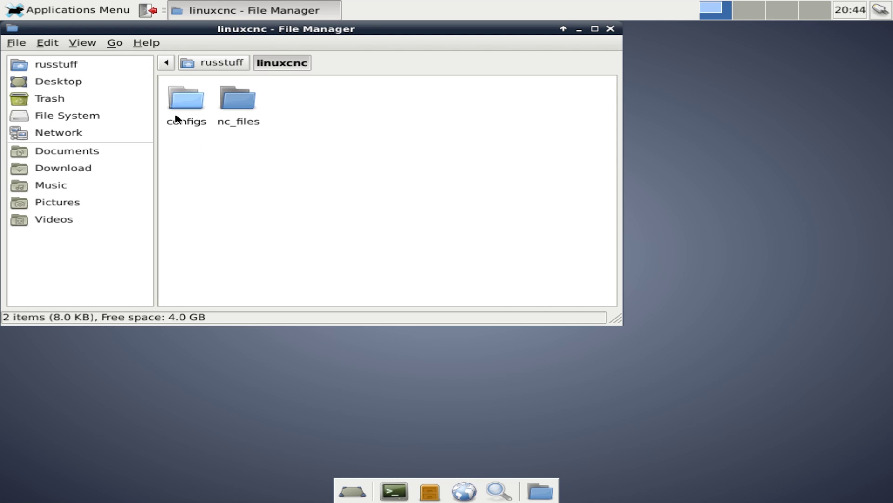
pyautogui.click(610, 30)
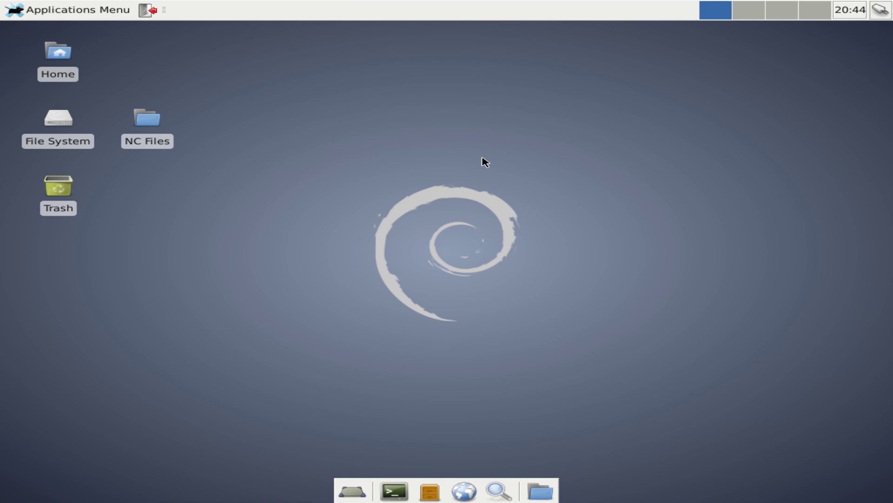